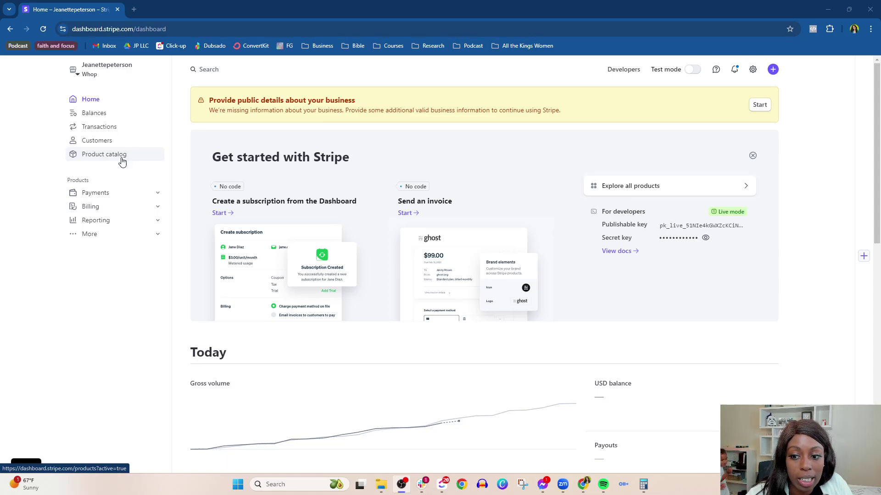
Go to the Product catalog from the left sidebar
click(104, 154)
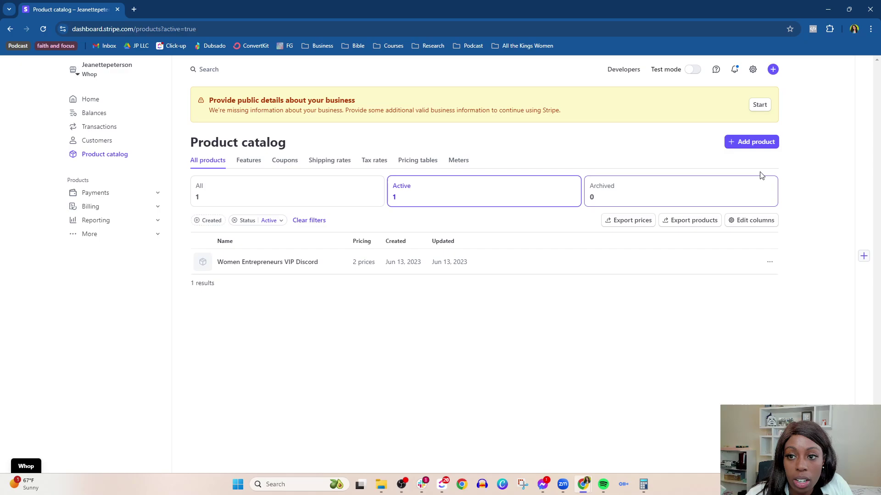
Create the product Mason Jar Coaching at $50.00, billed weekly
click(751, 142)
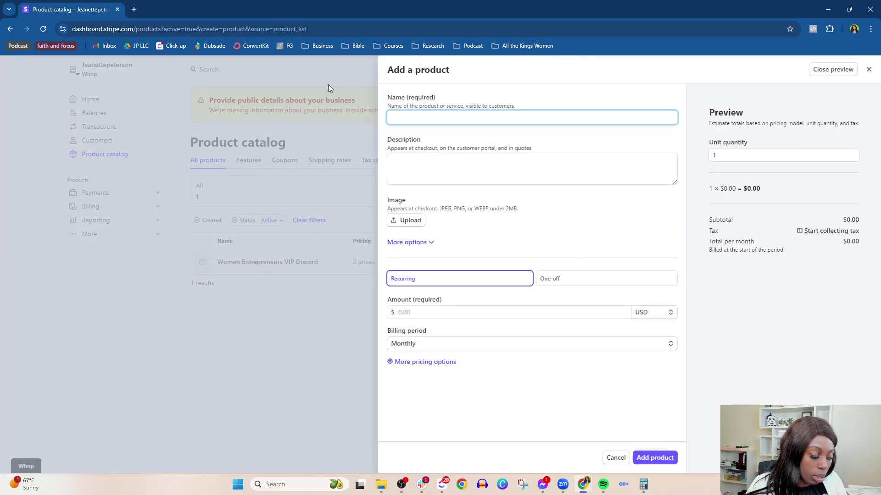
text(Ma)
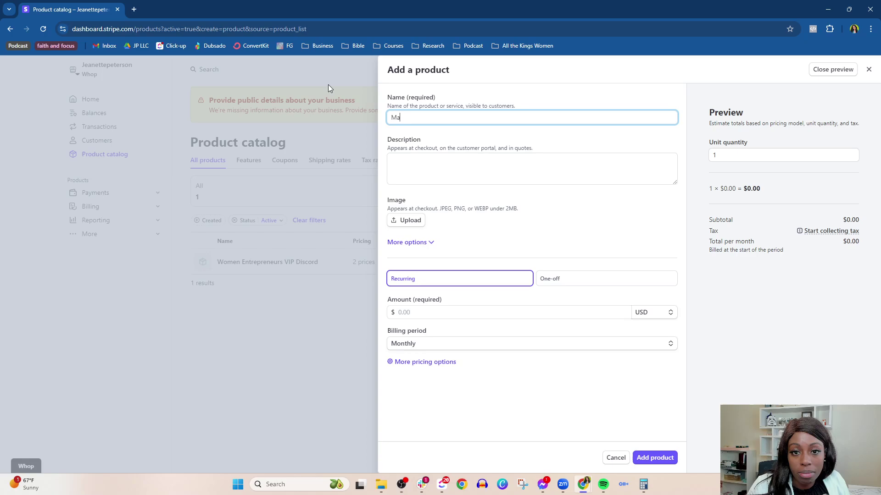
text(son Jar Coa)
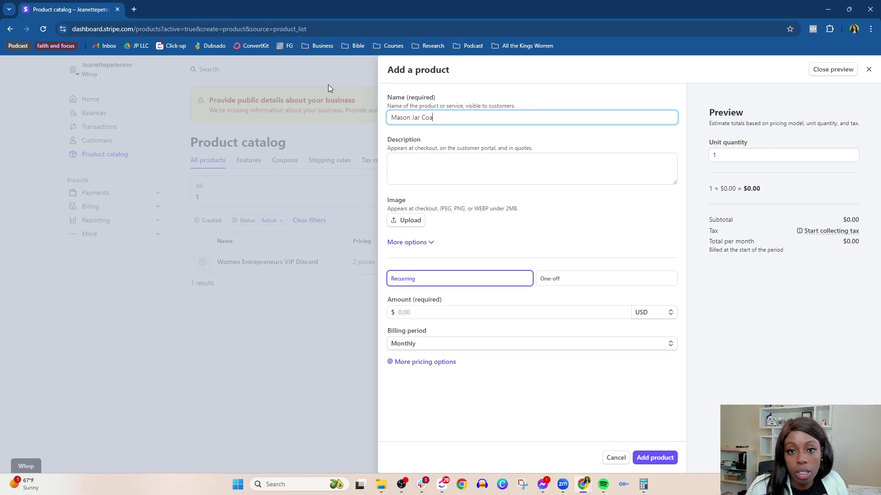
text(ching)
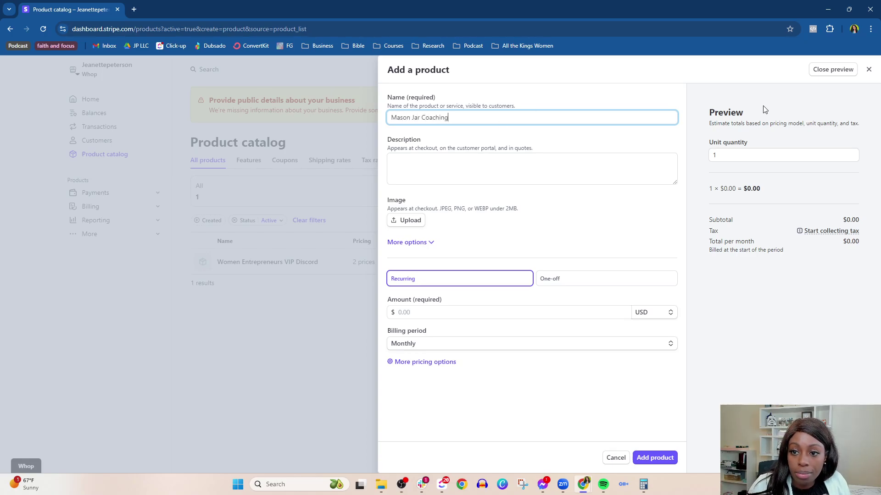
click(459, 312)
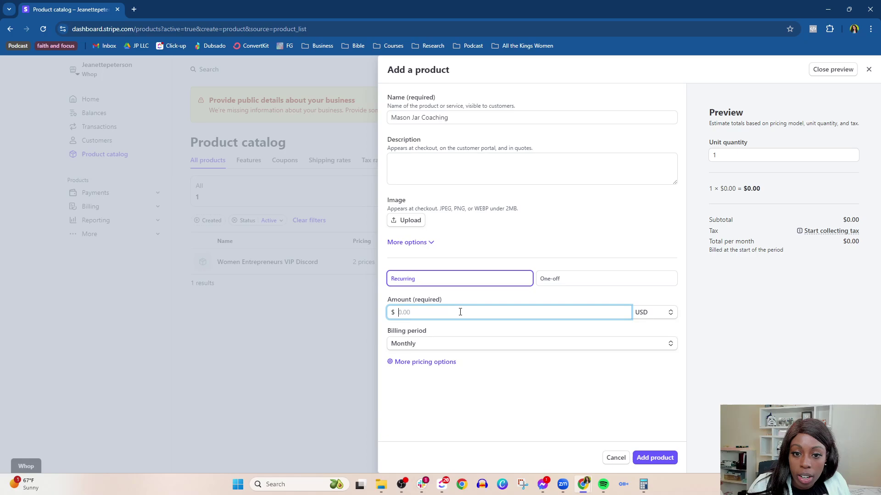
text(50)
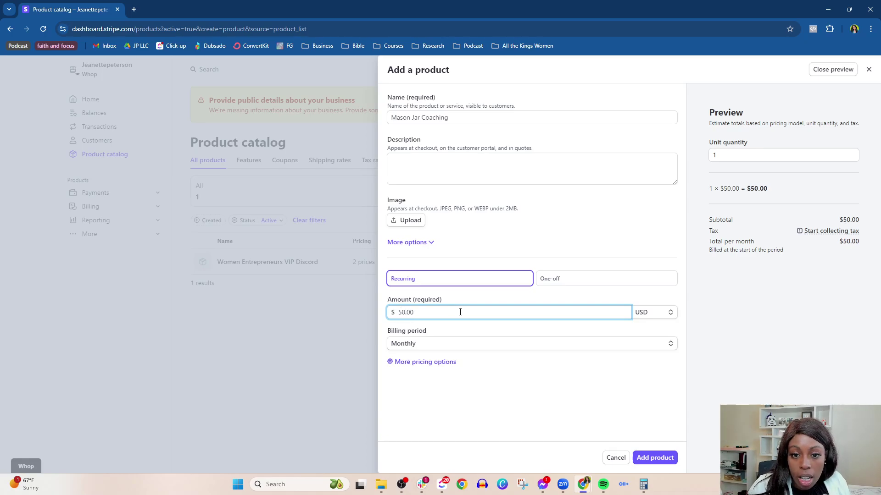
click(451, 343)
click(448, 363)
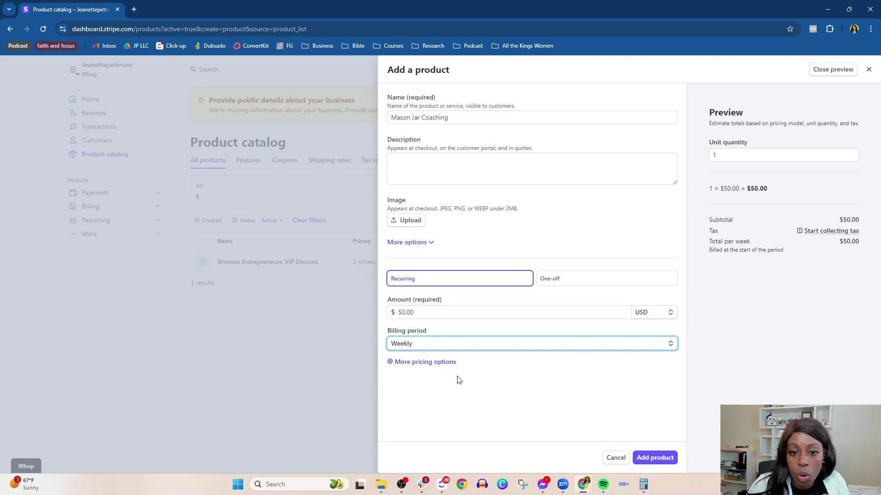
click(655, 457)
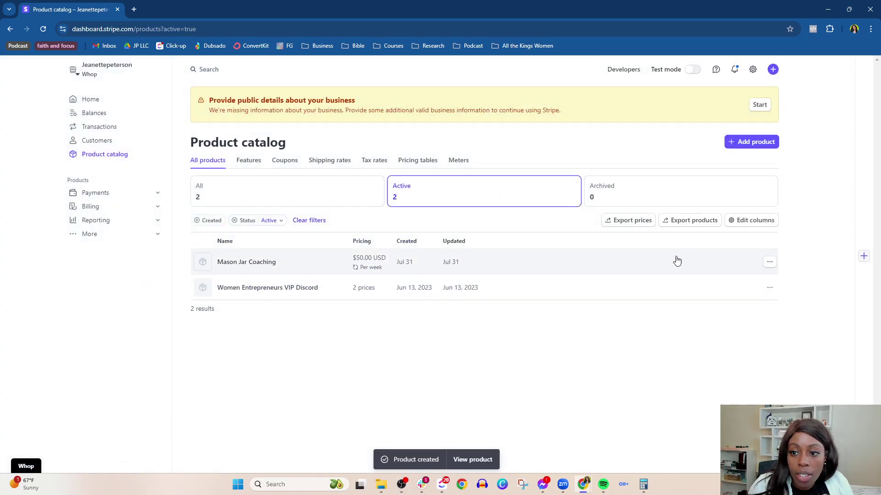
Check the Mason Jar Coaching actions menu, then view the empty Customers page
click(769, 262)
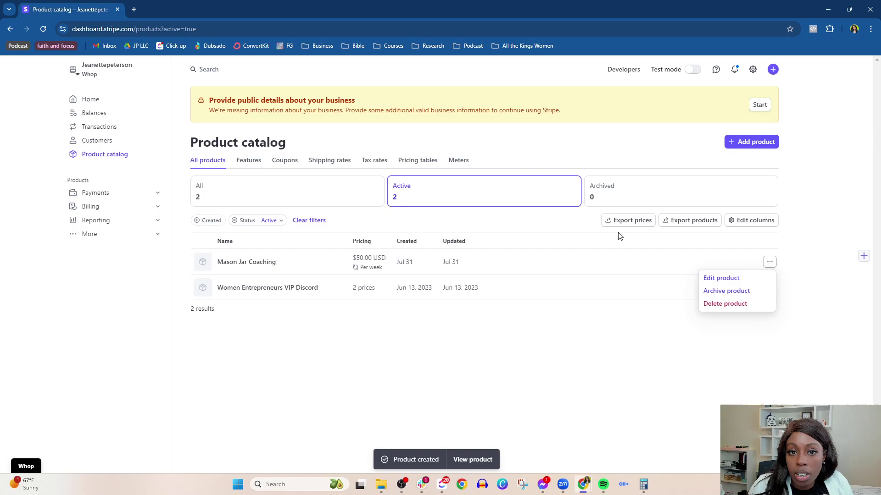
click(122, 140)
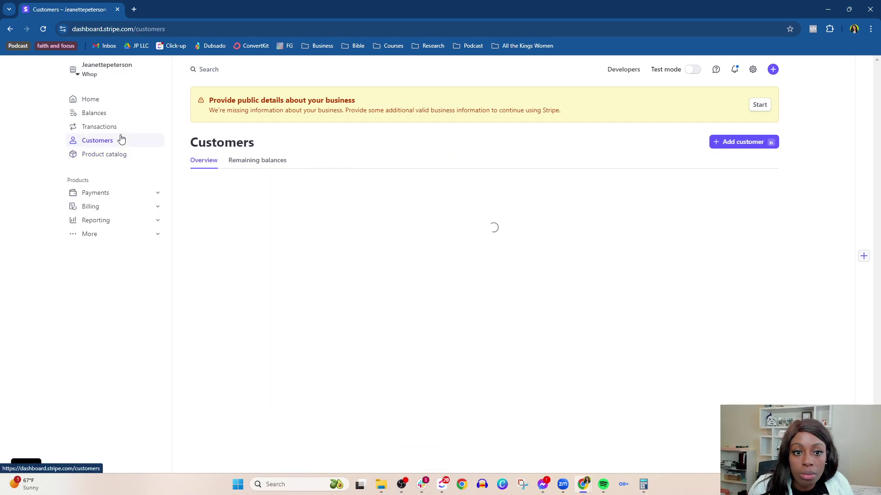
Add customer Bruce Banner with an account email, and dismiss the browser's save-info prompt
click(721, 142)
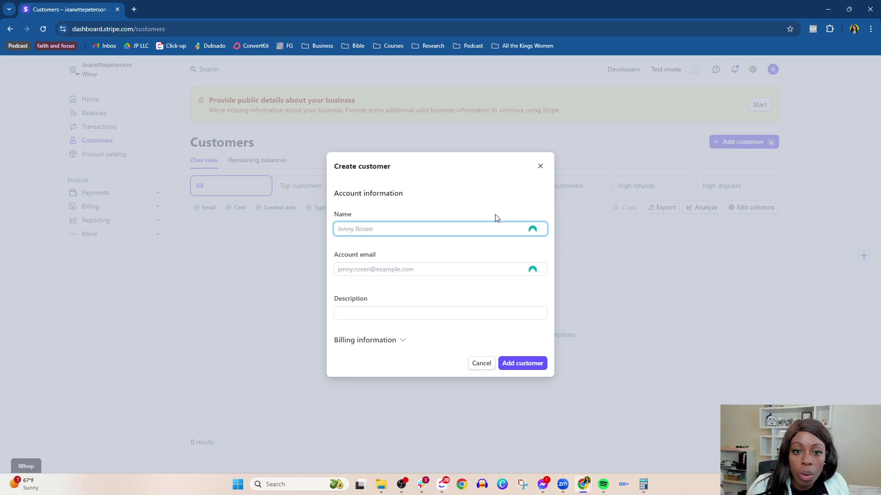
text(B)
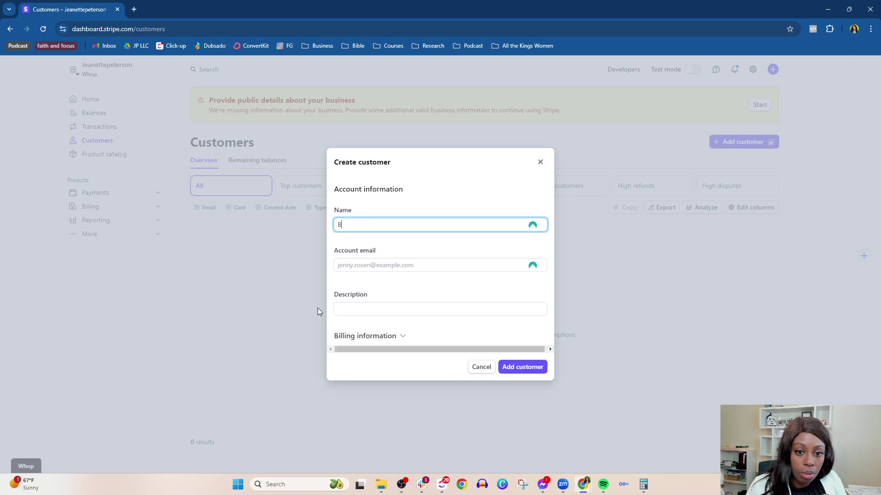
text(ruce BAnner)
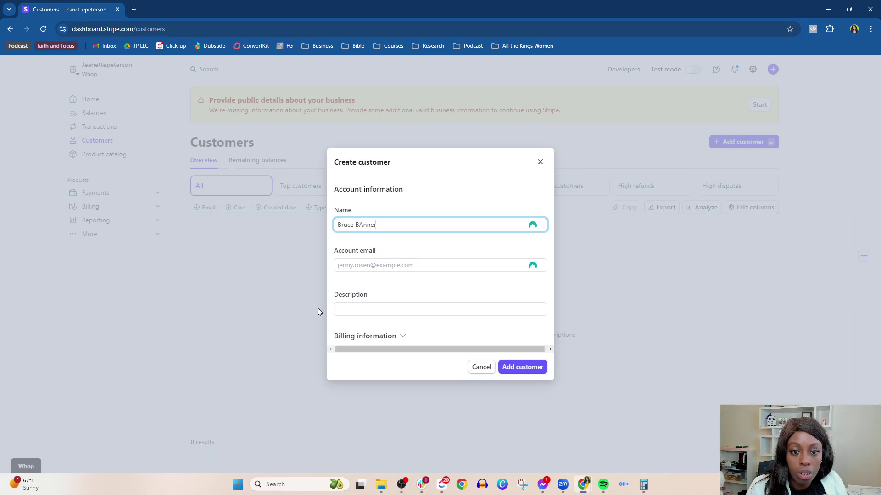
key(BackSpace)
key(BackSpace)
key(BackSpace)
key(BackSpace)
text(anner)
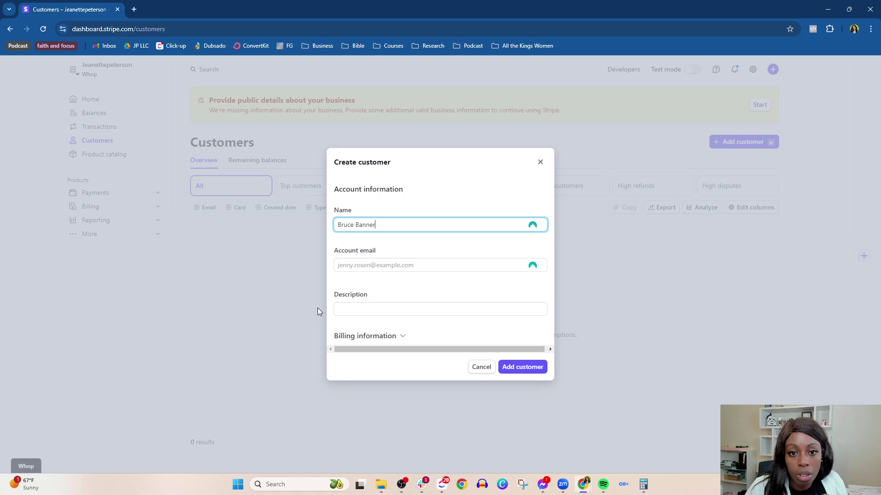
click(416, 265)
text(br)
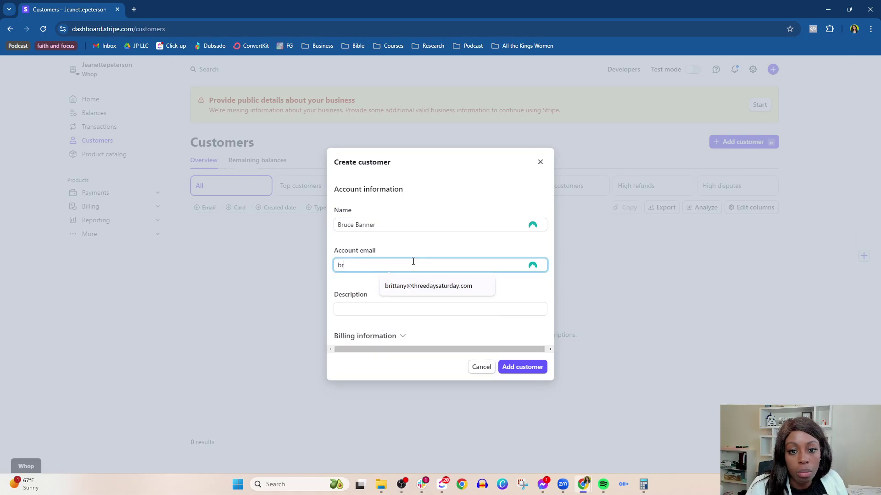
text(uce)
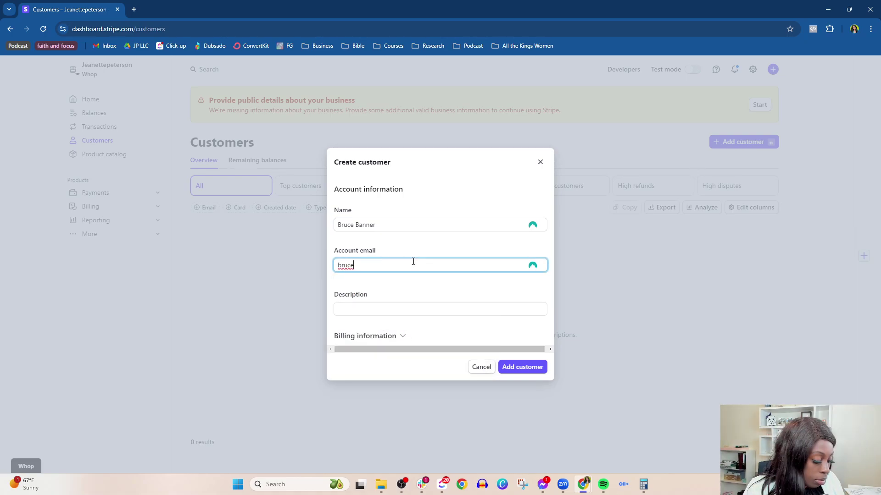
text(@banner.com)
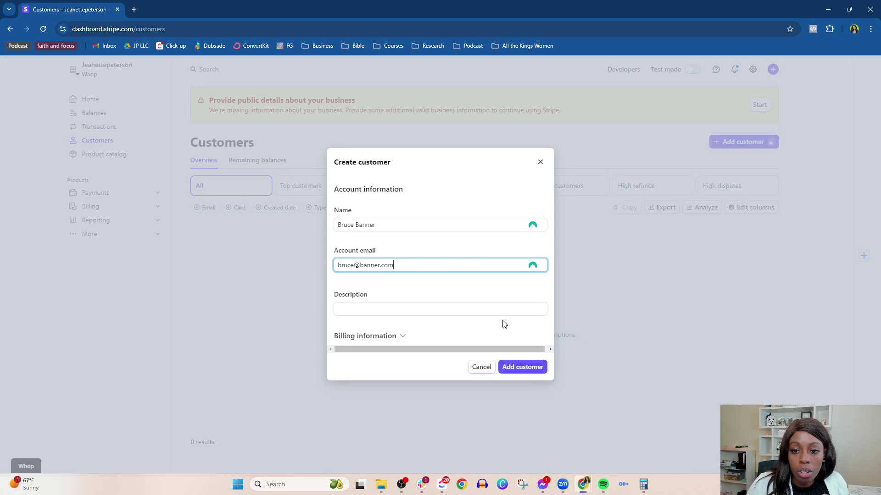
click(521, 367)
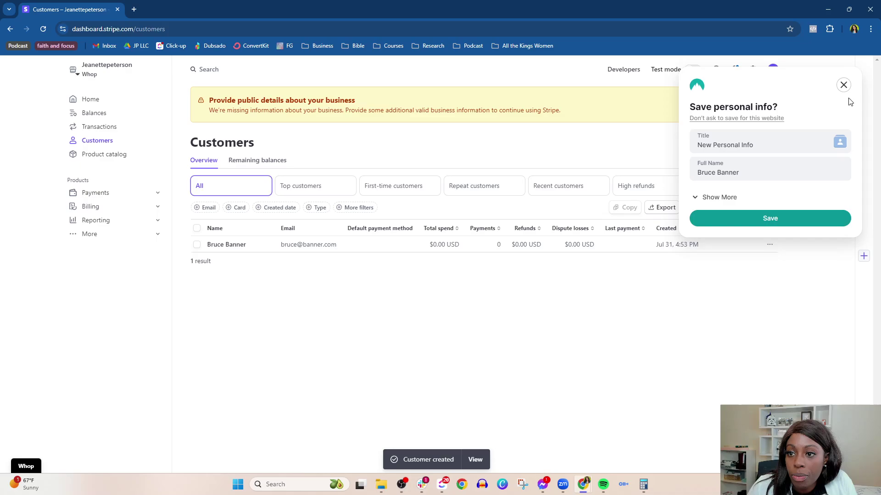
click(843, 85)
Create an invoice for Bruce Banner with one Mason Jar Coaching item at $50.00
click(769, 244)
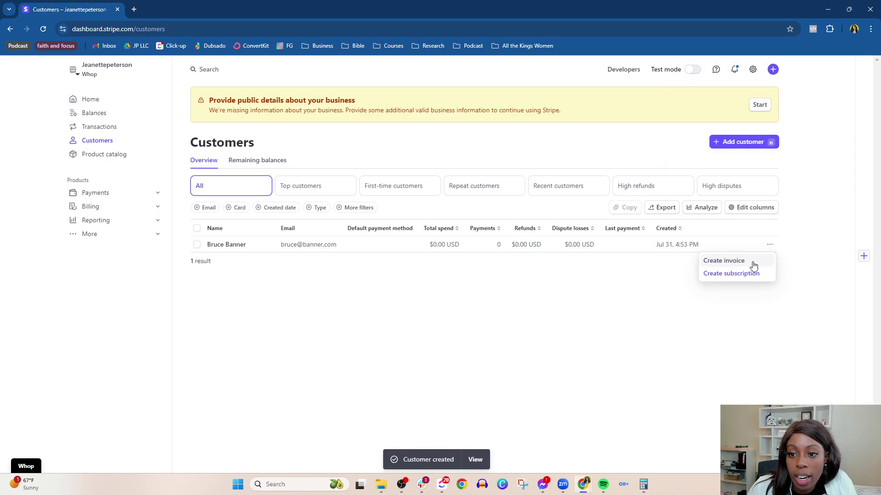
click(723, 261)
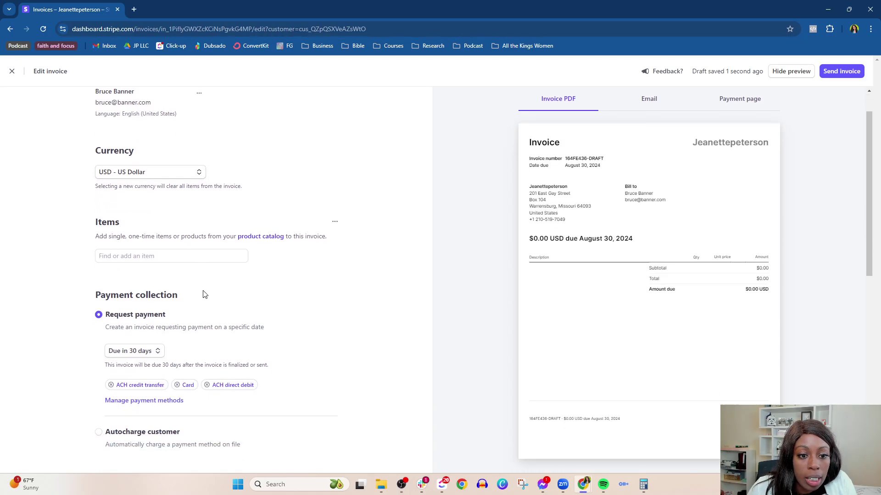
click(180, 254)
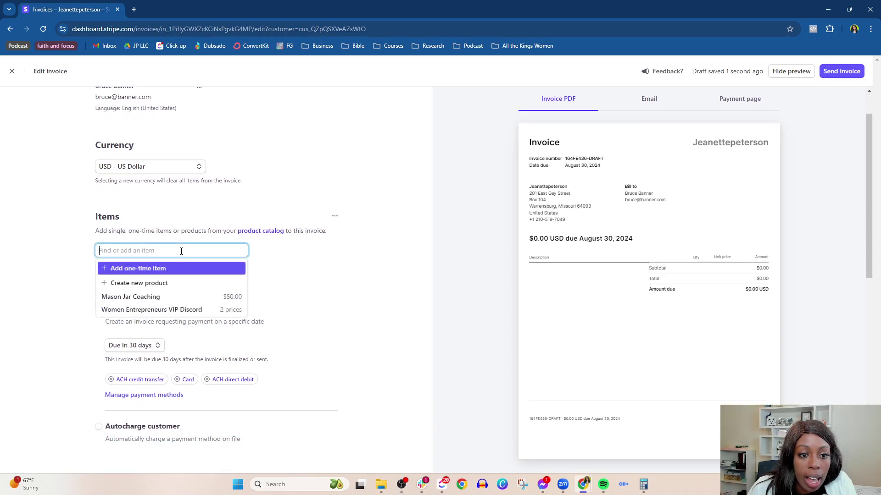
click(148, 296)
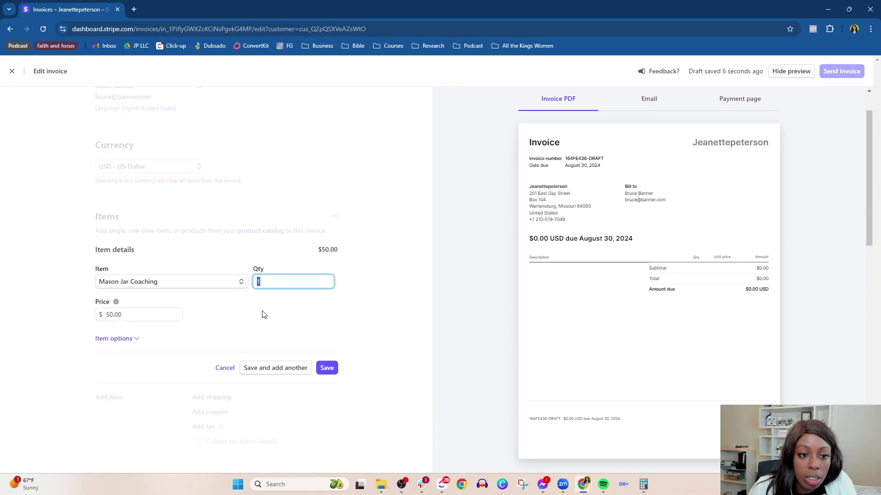
click(326, 328)
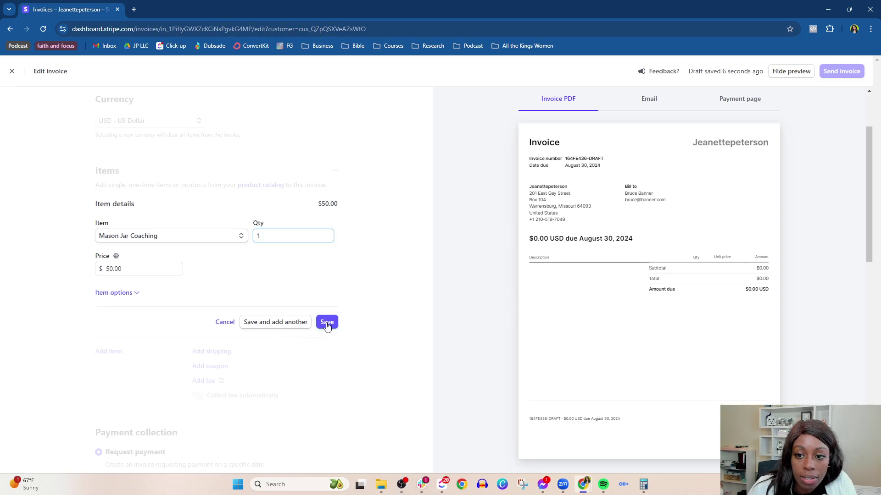
scroll(235, 348, down, 2)
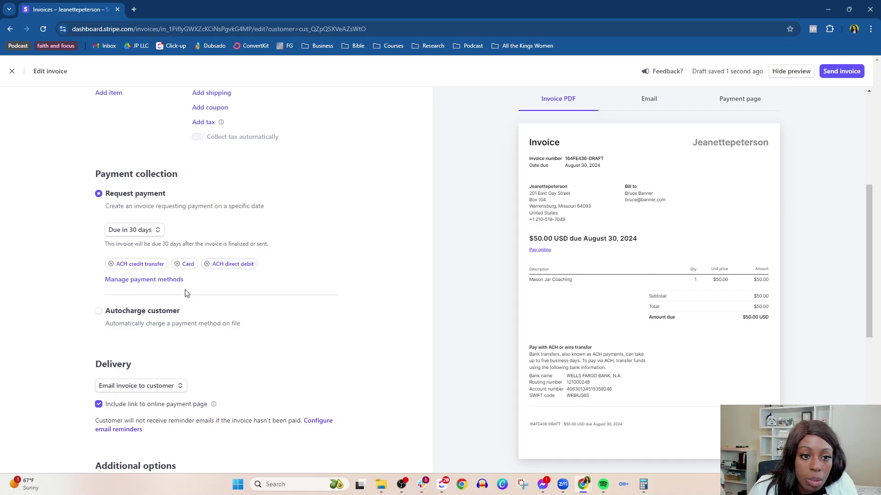
scroll(195, 319, down, 2)
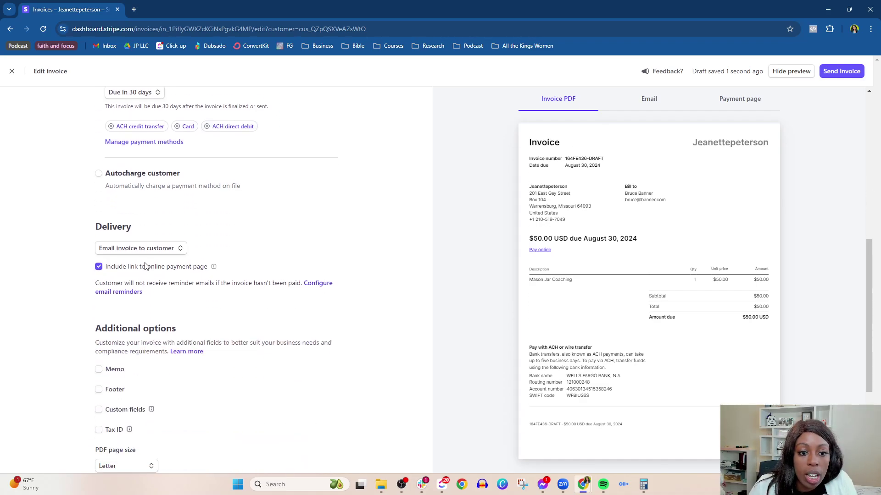
scroll(242, 282, down, 3)
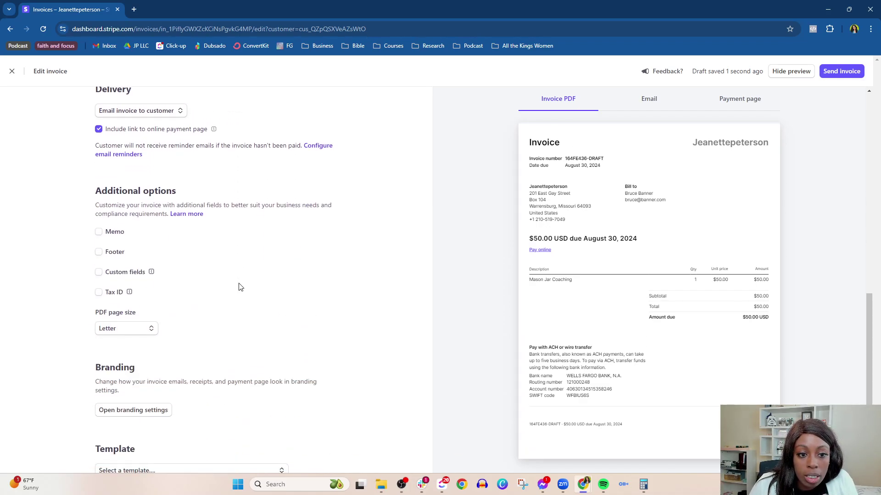
scroll(214, 303, down, 1)
scroll(375, 291, up, 3)
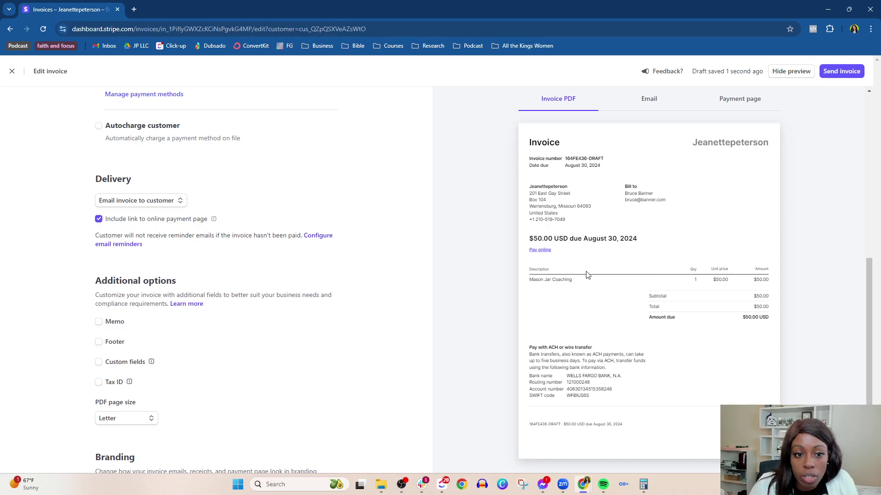
scroll(431, 296, up, 3)
scroll(440, 296, up, 3)
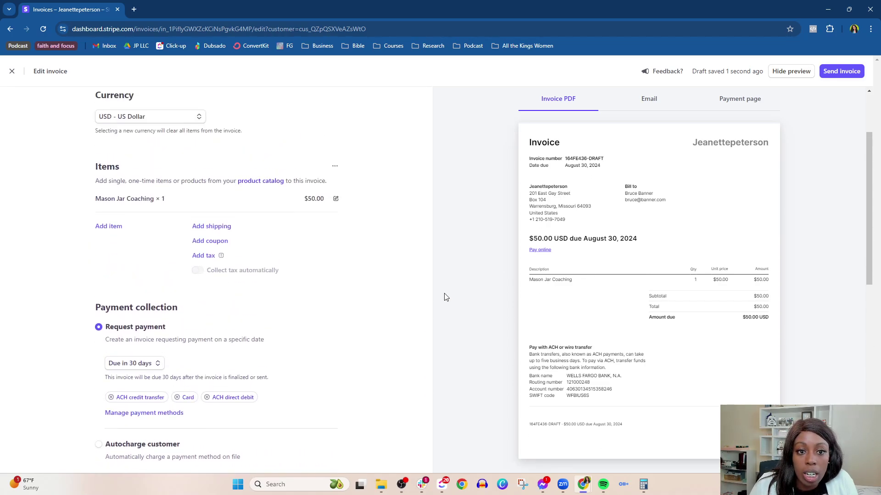
scroll(444, 297, up, 3)
scroll(227, 268, up, 3)
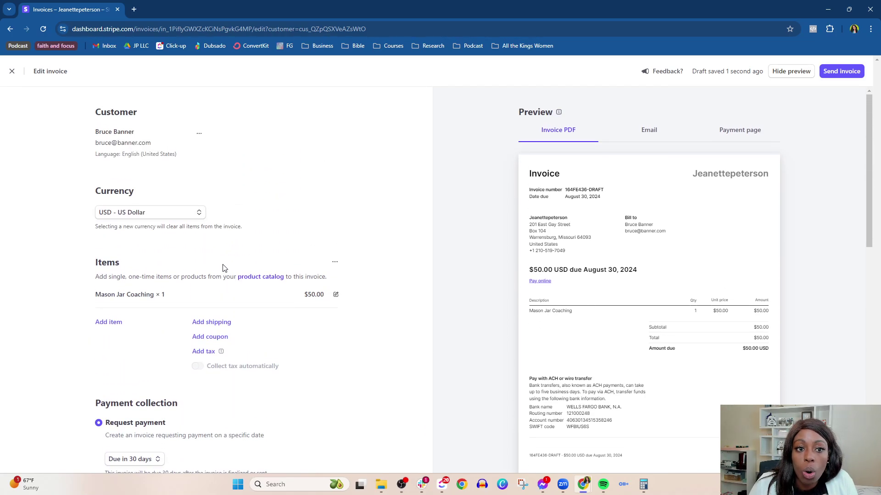